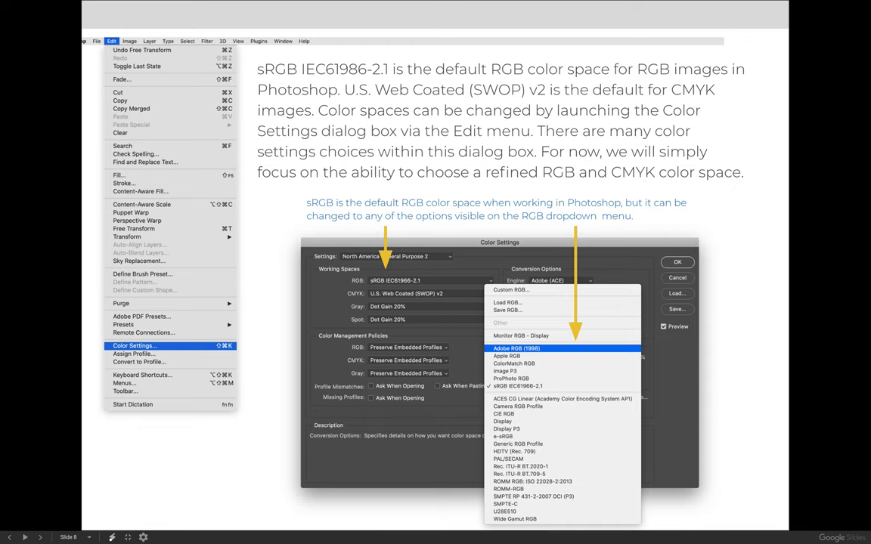
# - Exit the full-screen Google Slides lesson on Photoshop's default color spaces
pyautogui.press('Escape')
# - In Photoshop's Edit > Color Settings, pick the North America Prepress 2 preset
pyautogui.click(417, 523)
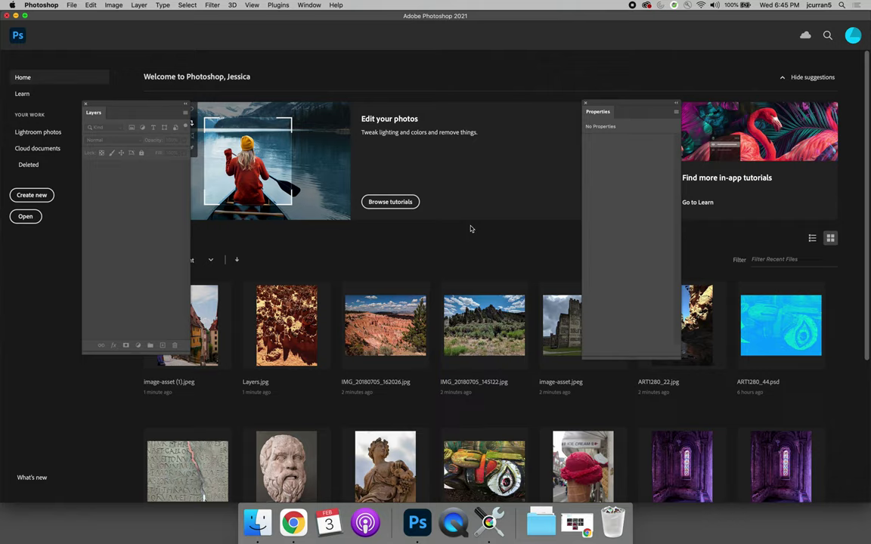
pyautogui.click(89, 5)
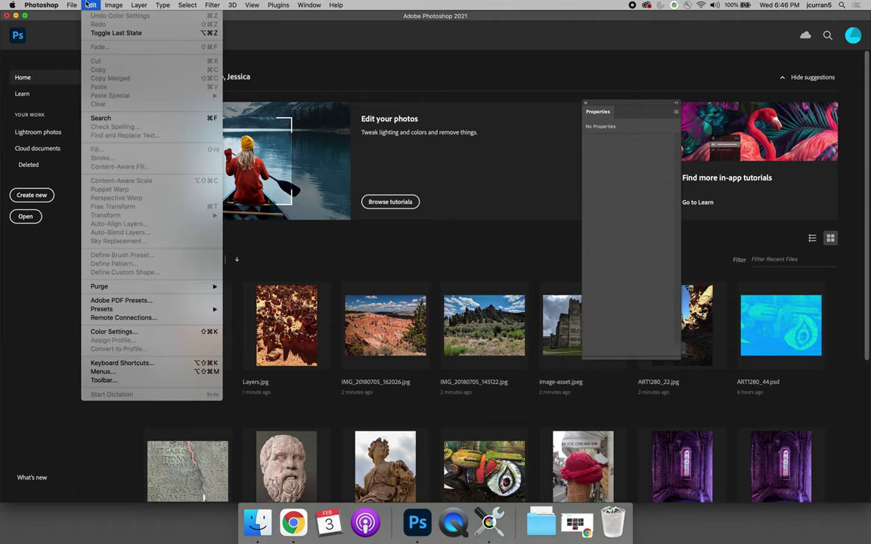
pyautogui.click(131, 332)
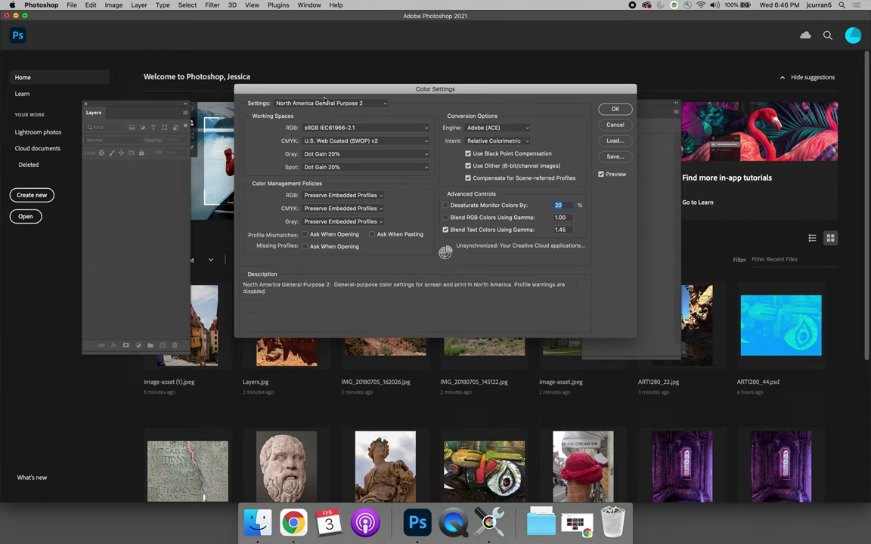
pyautogui.click(323, 103)
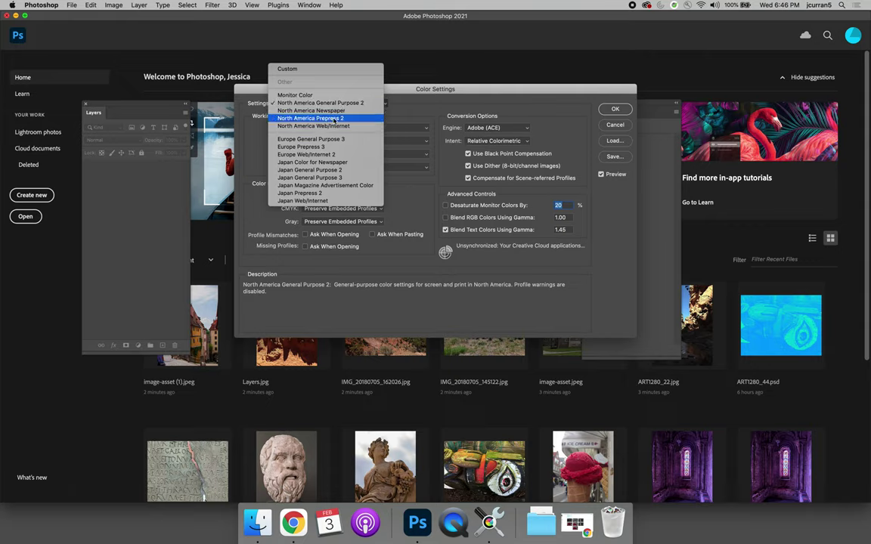
pyautogui.click(334, 120)
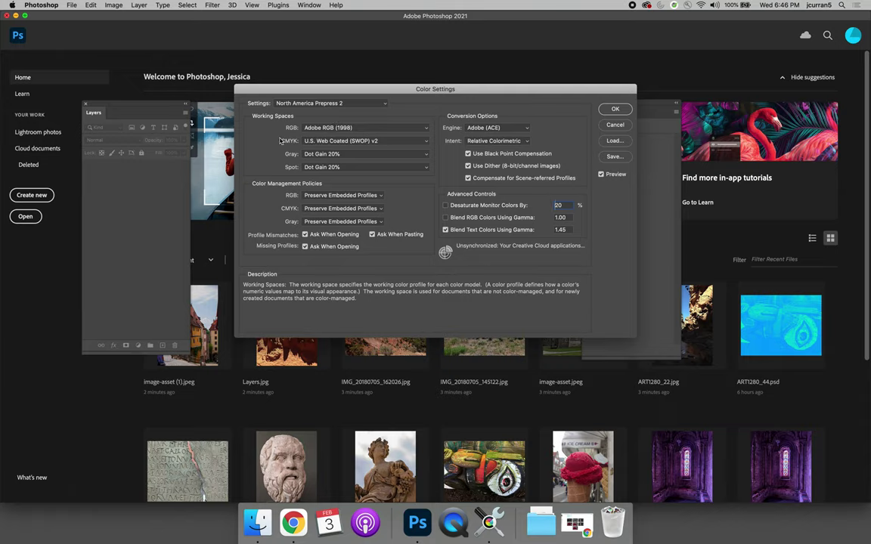
# - Apply North America Prepress 2, then reopen Color Settings to confirm the preset is kept
pyautogui.click(615, 109)
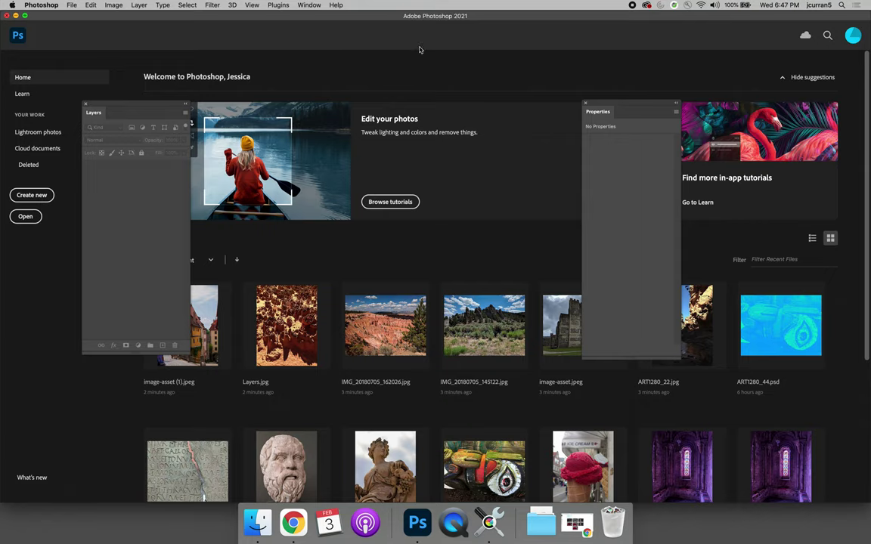
pyautogui.click(15, 16)
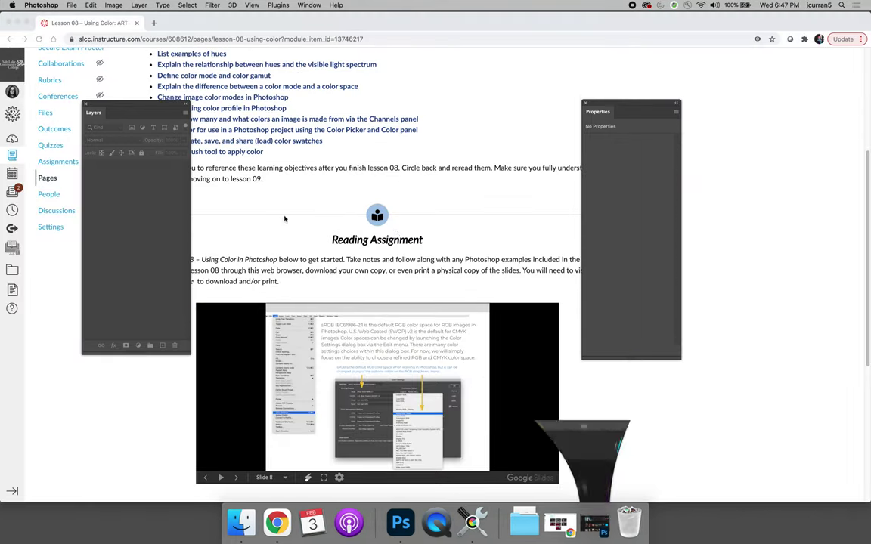
pyautogui.click(593, 522)
pyautogui.click(90, 5)
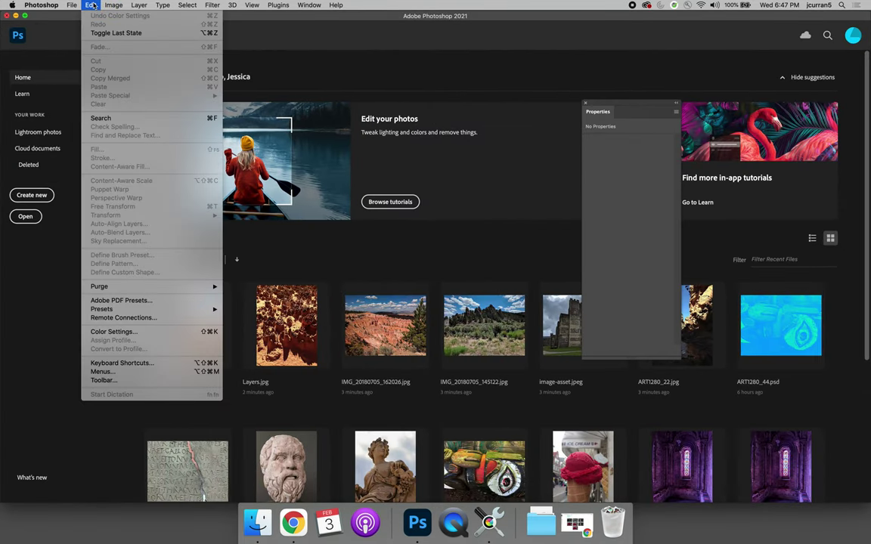
pyautogui.click(114, 331)
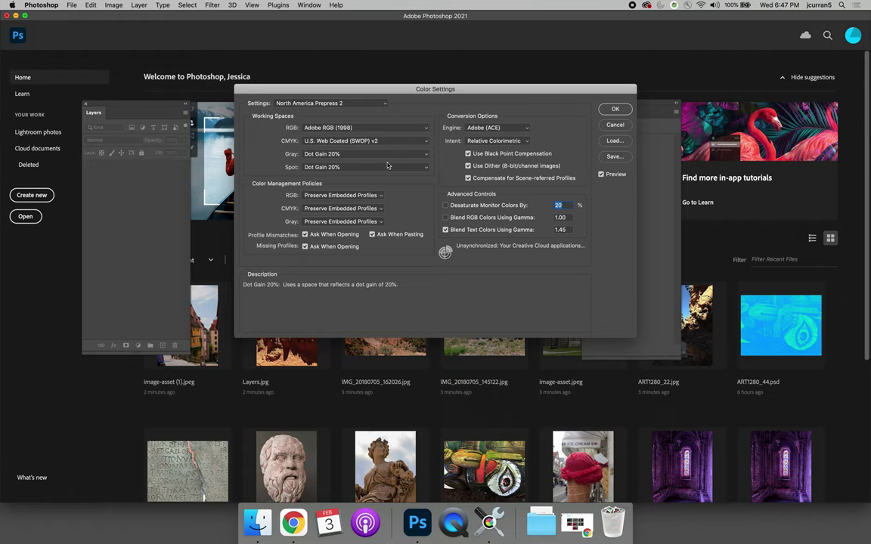
pyautogui.click(616, 109)
# - Select all six Layers-folder images with Cmd+A and open them with Adobe Photoshop 2021
pyautogui.click(16, 15)
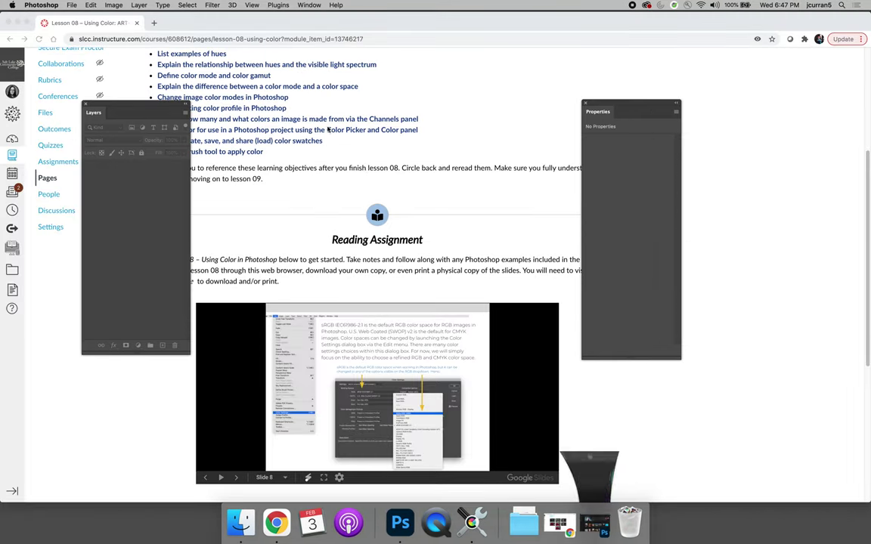
pyautogui.click(243, 520)
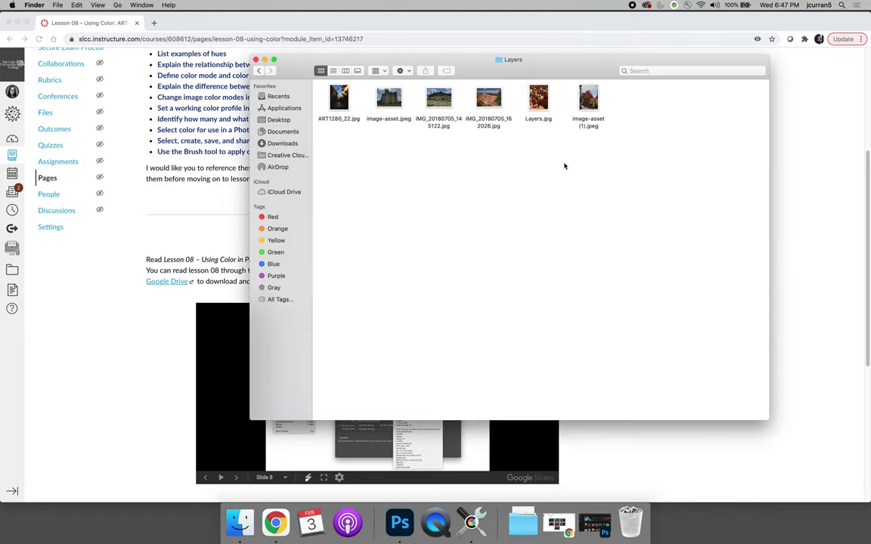
pyautogui.press('super+a')
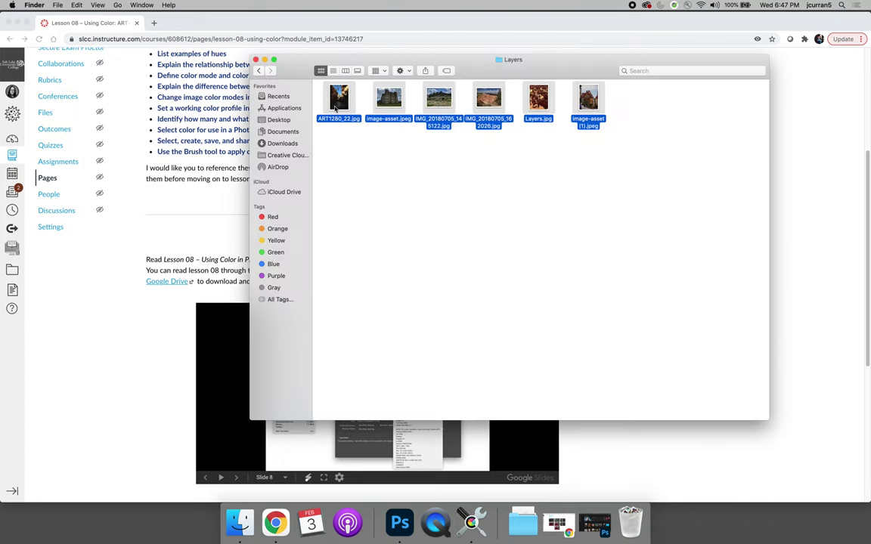
pyautogui.rightClick(590, 99)
pyautogui.moveTo(617, 122)
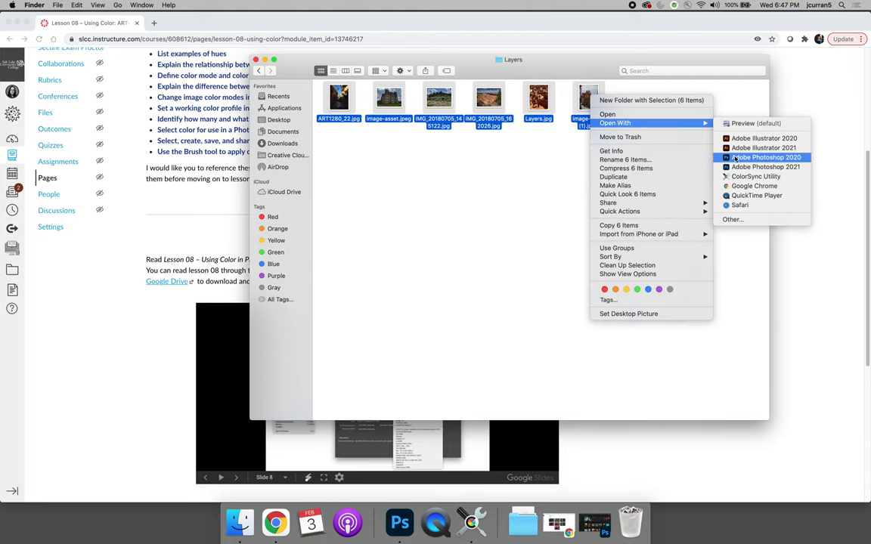
pyautogui.click(764, 167)
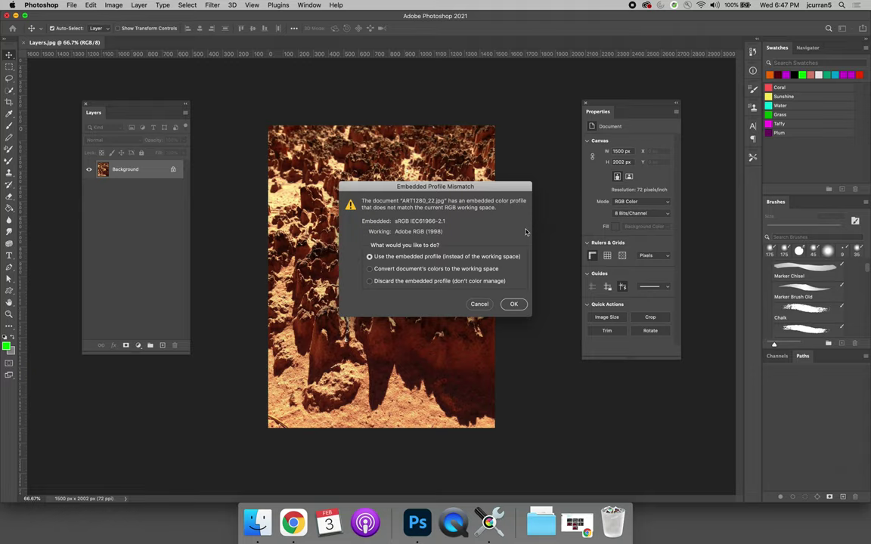
# - Convert ART1280_22.jpg and image-asset (1).jpeg to Adobe RGB (1998); assign it to the two untagged images
pyautogui.click(423, 270)
pyautogui.click(512, 304)
pyautogui.click(401, 270)
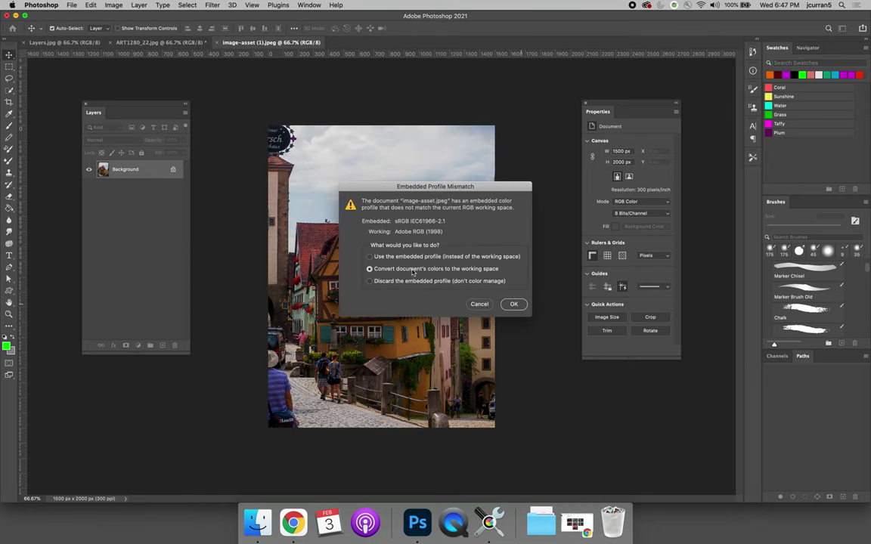
pyautogui.click(513, 304)
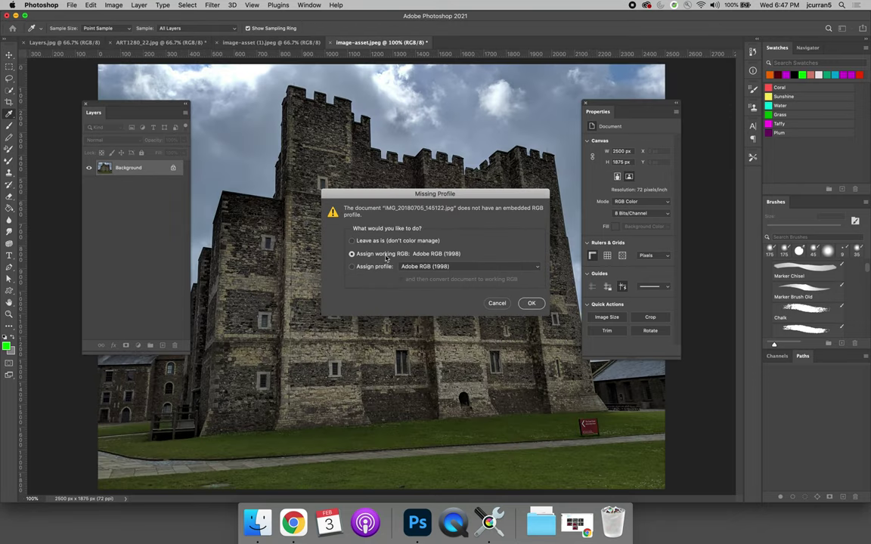
pyautogui.click(530, 303)
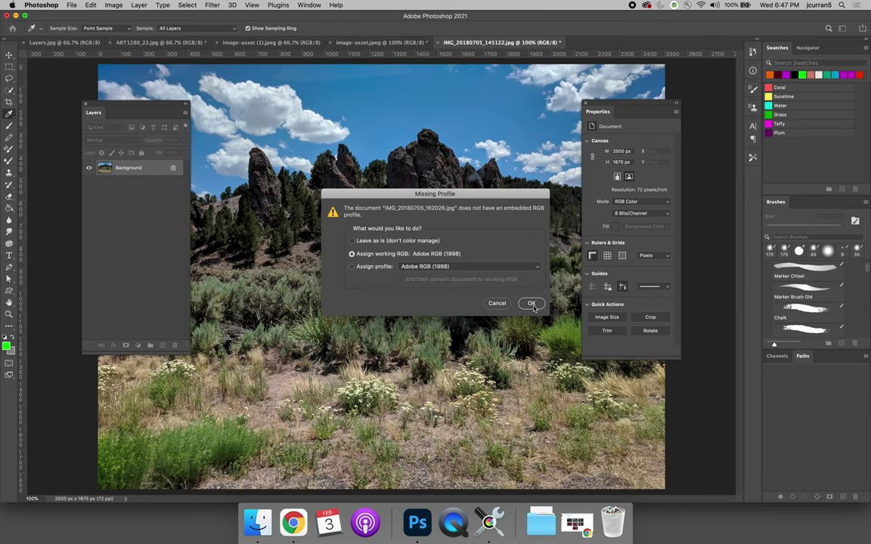
pyautogui.click(531, 304)
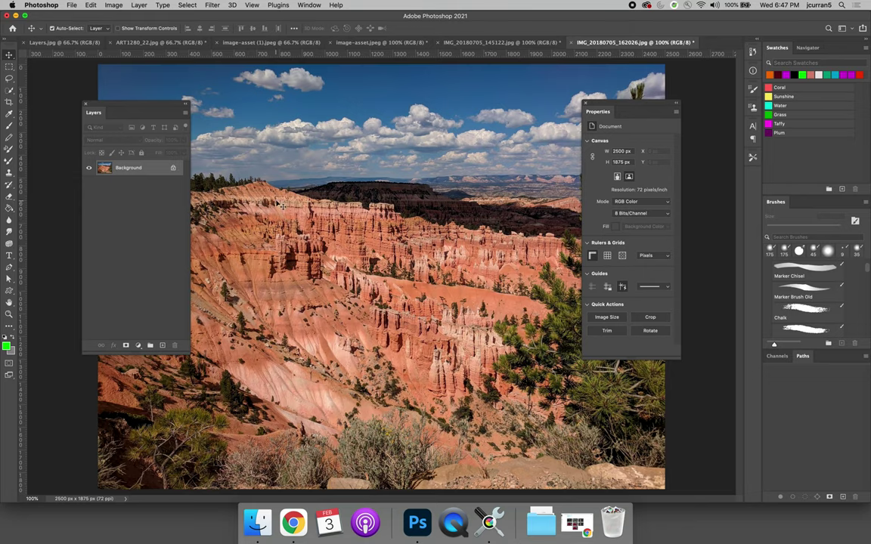
# - Close IMG_20180705_162026.jpg, then save the next photo and the castle photo as Quality 12 JPEGs
pyautogui.click(572, 42)
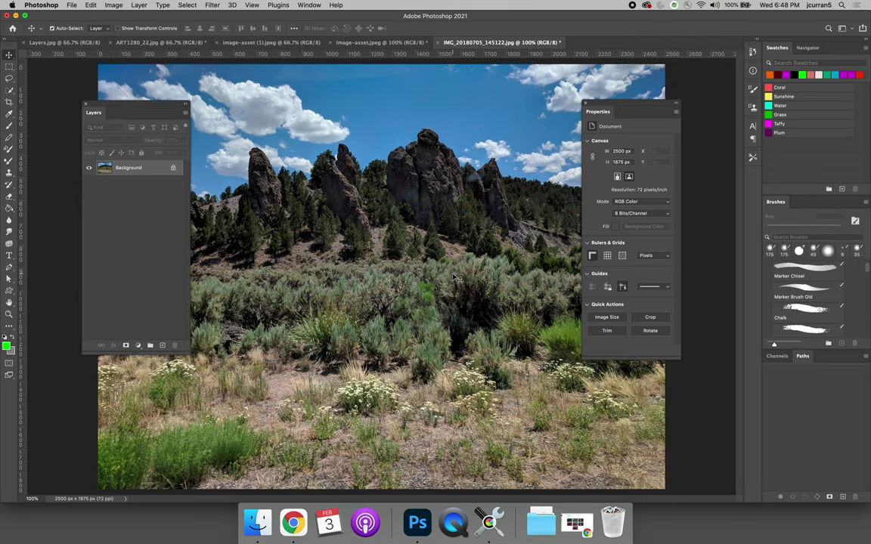
pyautogui.click(72, 5)
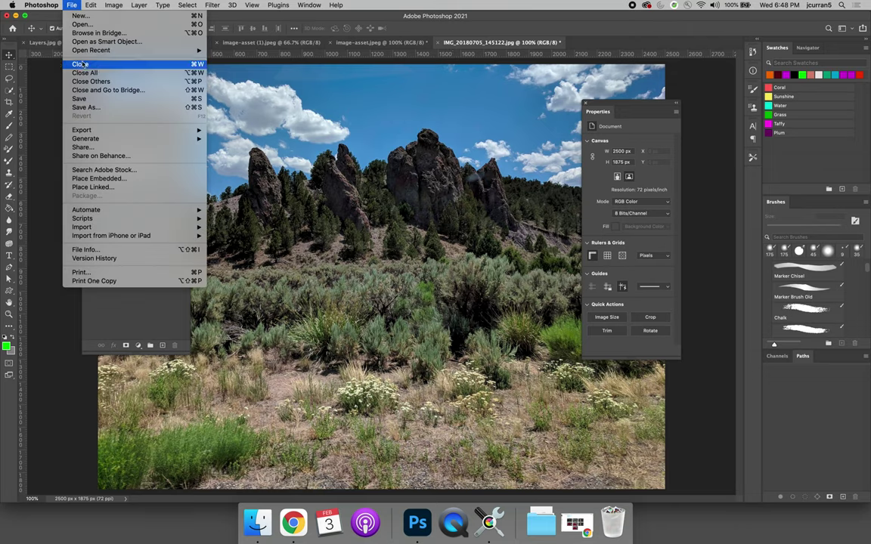
pyautogui.click(382, 27)
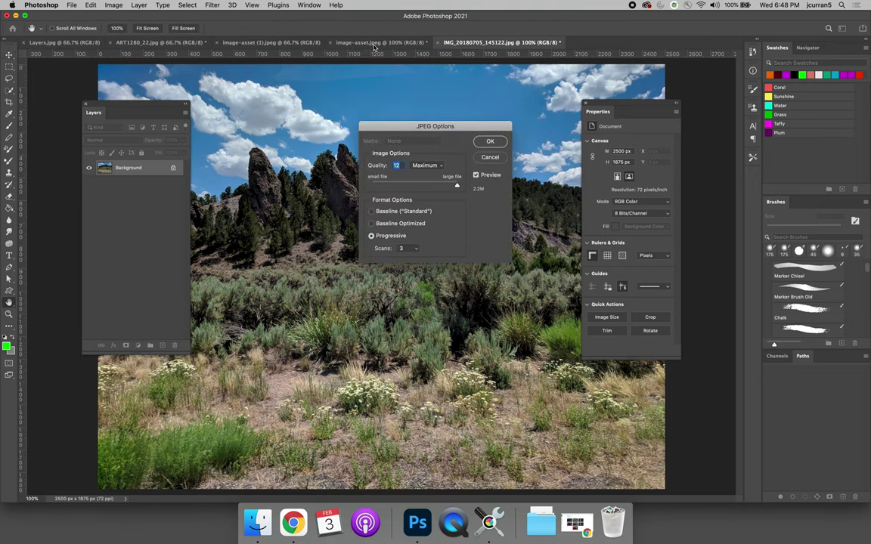
pyautogui.press('Return')
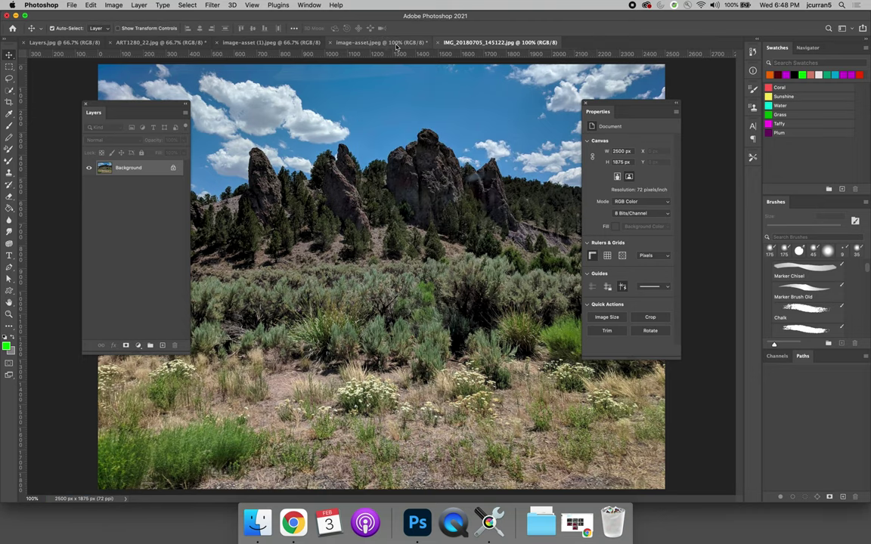
pyautogui.click(391, 44)
pyautogui.click(72, 5)
pyautogui.click(85, 99)
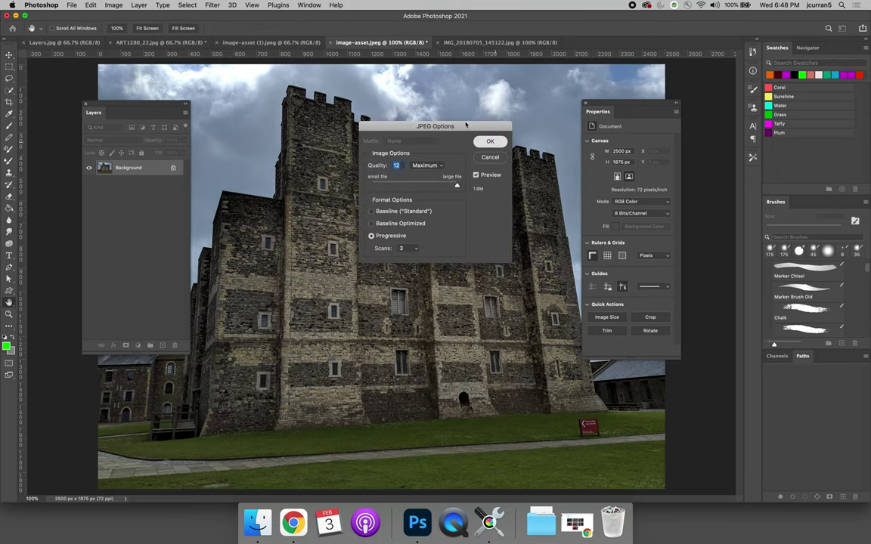
pyautogui.click(490, 142)
# - Leave the half-timbered house photo unsaved, save ART1280_22 at Quality 12, and leave Layers.jpg unsaved
pyautogui.click(276, 43)
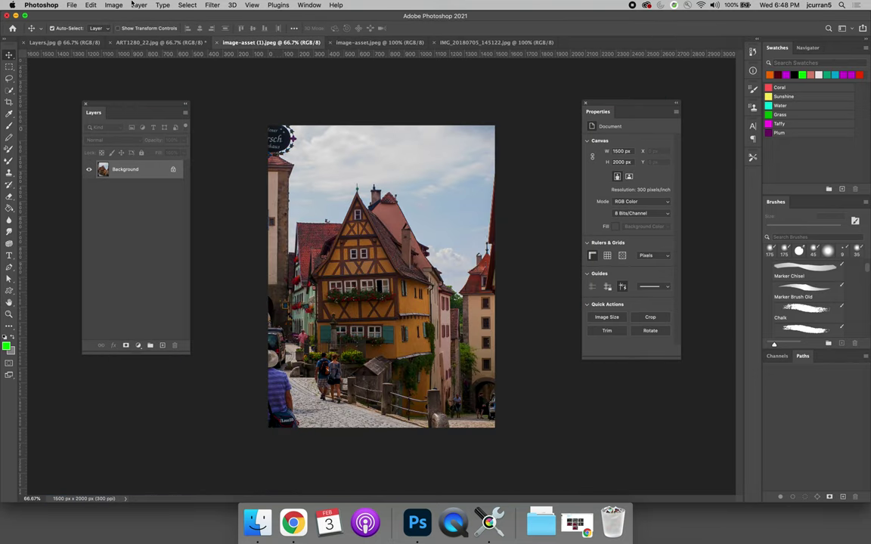
pyautogui.click(72, 5)
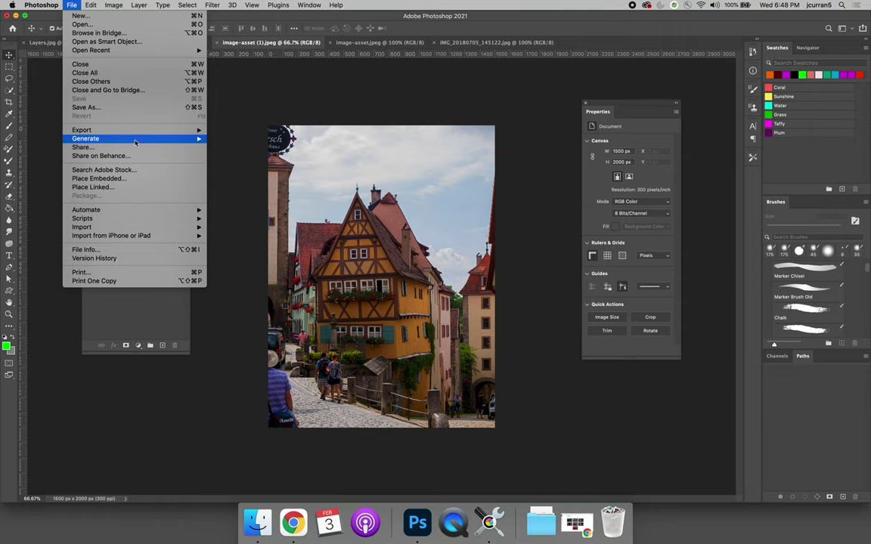
pyautogui.click(257, 123)
pyautogui.click(159, 43)
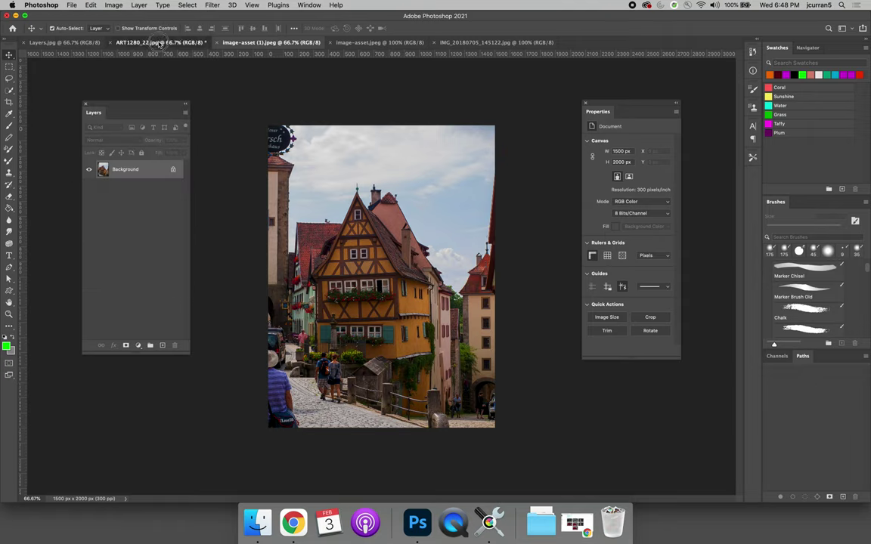
pyautogui.click(72, 5)
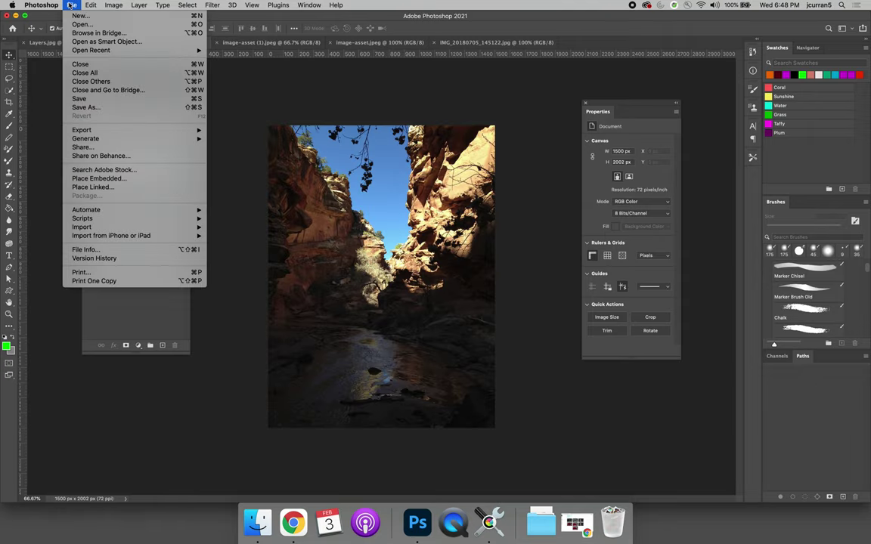
pyautogui.click(76, 96)
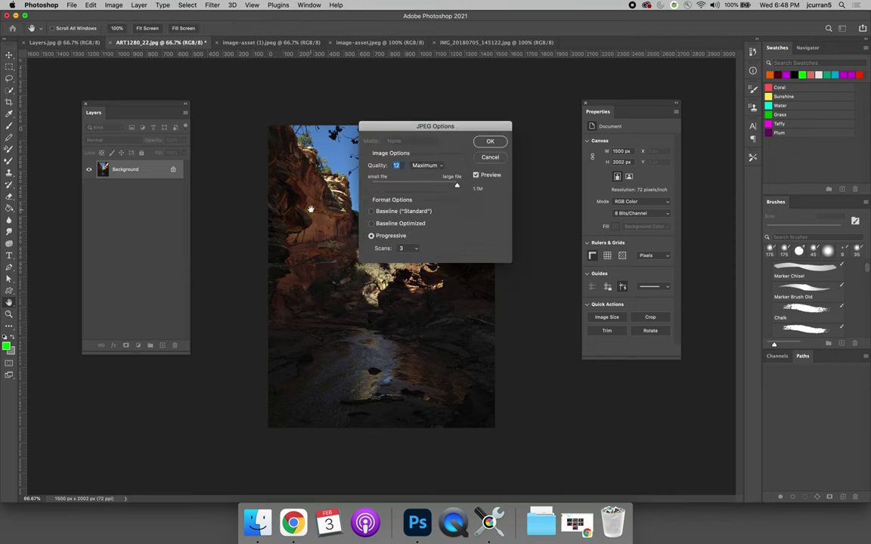
pyautogui.click(490, 141)
pyautogui.click(68, 43)
pyautogui.click(72, 6)
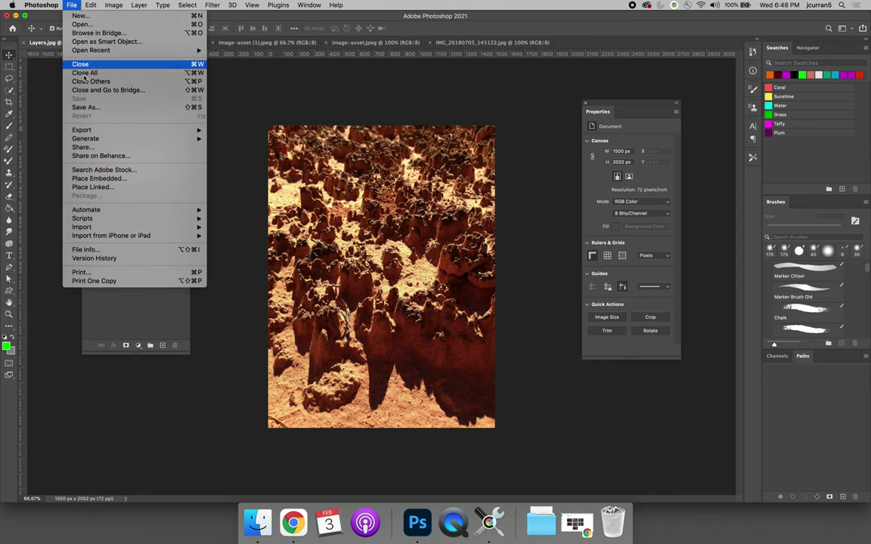
pyautogui.click(57, 118)
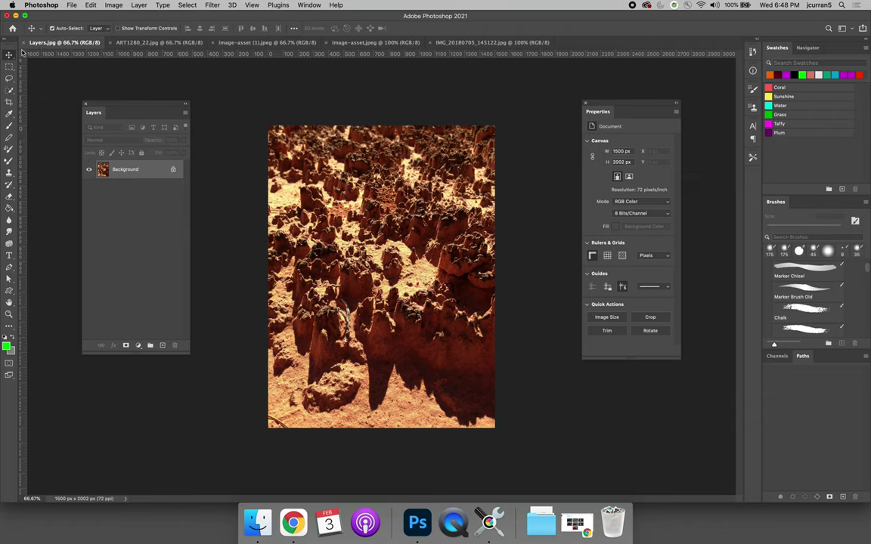
# - Hide Photoshop, drag-select the six Layers-folder files, and open them with Adobe Photoshop 2021
pyautogui.click(8, 15)
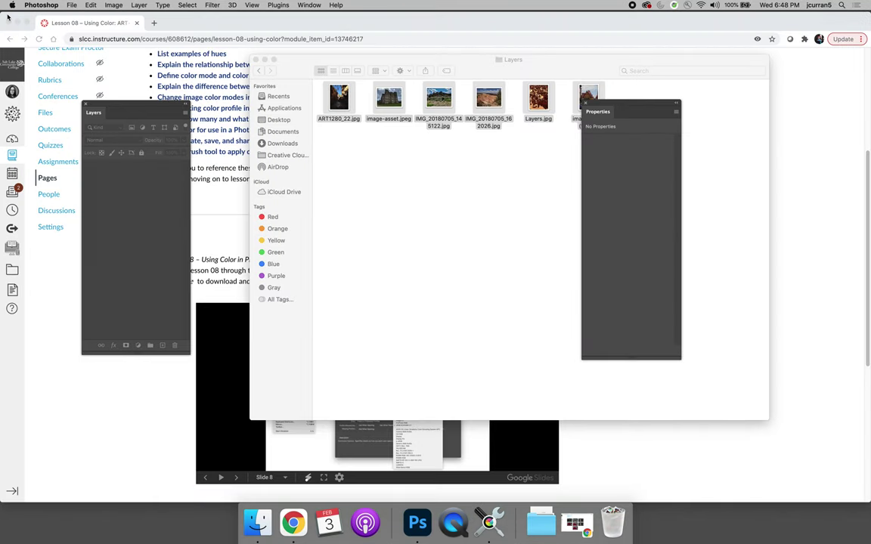
pyautogui.click(362, 165)
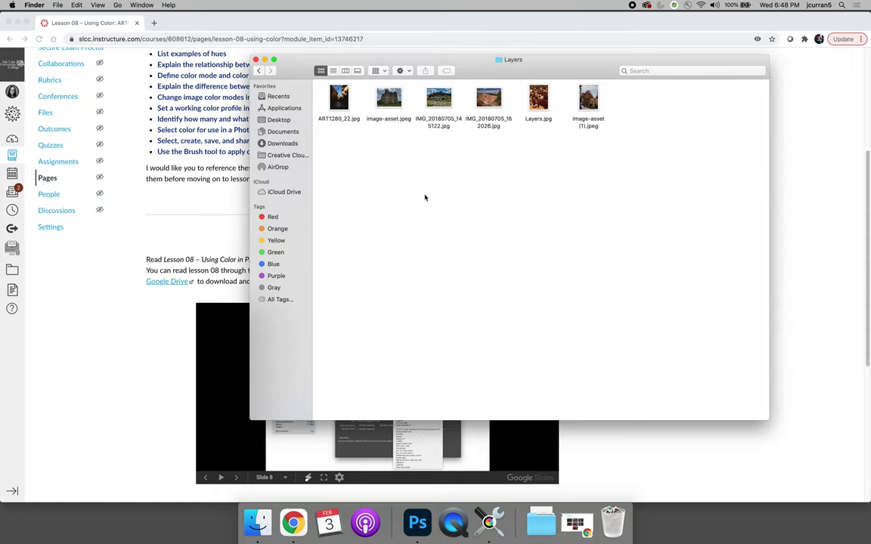
pyautogui.moveTo(577, 181); pyautogui.dragTo(292, 72)
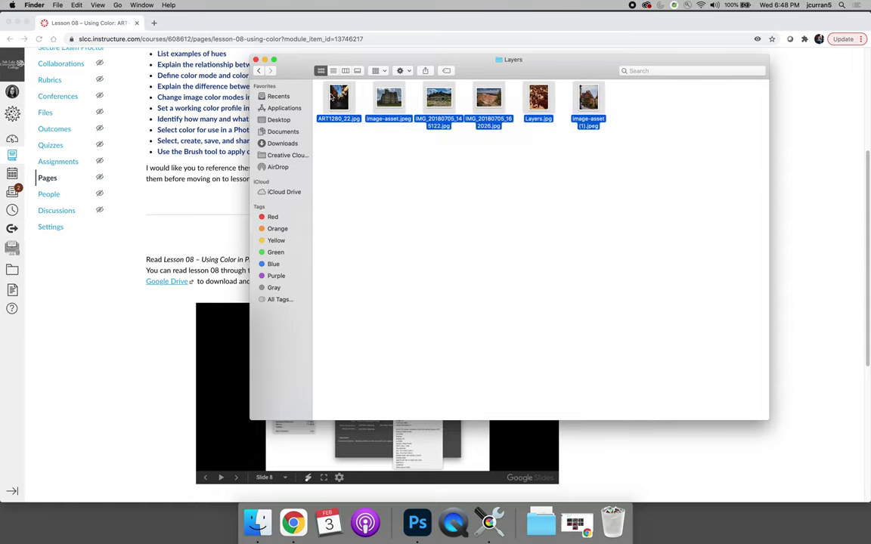
pyautogui.rightClick(332, 98)
pyautogui.moveTo(424, 126)
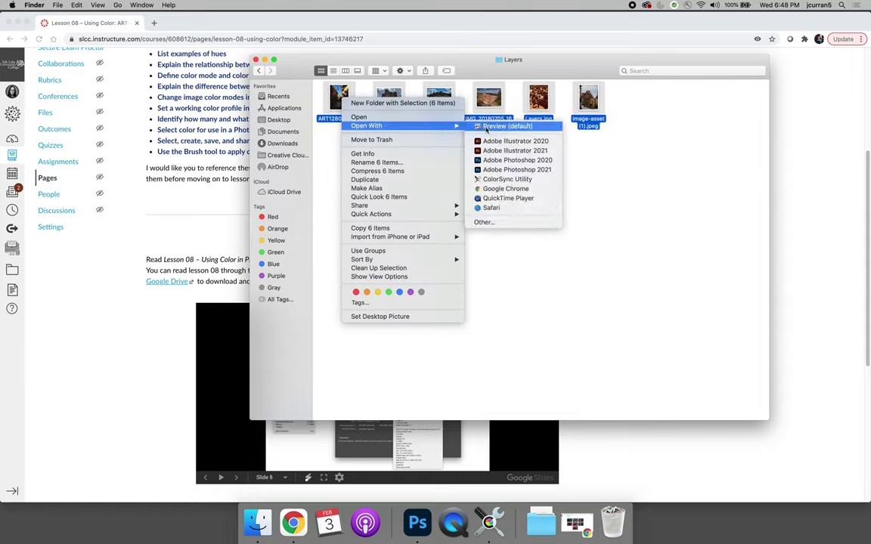
pyautogui.click(506, 170)
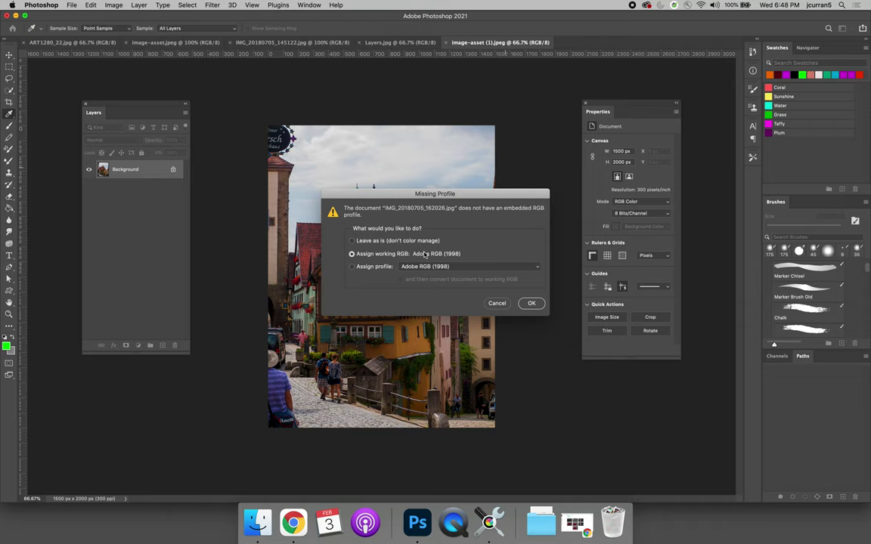
# - Assign Adobe RGB (1998) to IMG_20180705_162026.jpg and save it as a Quality 12 JPEG
pyautogui.click(532, 303)
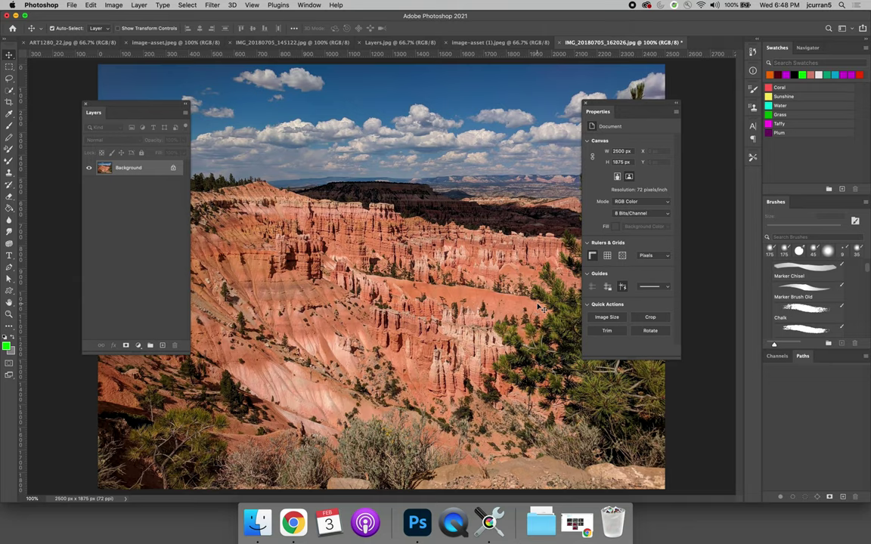
pyautogui.click(71, 4)
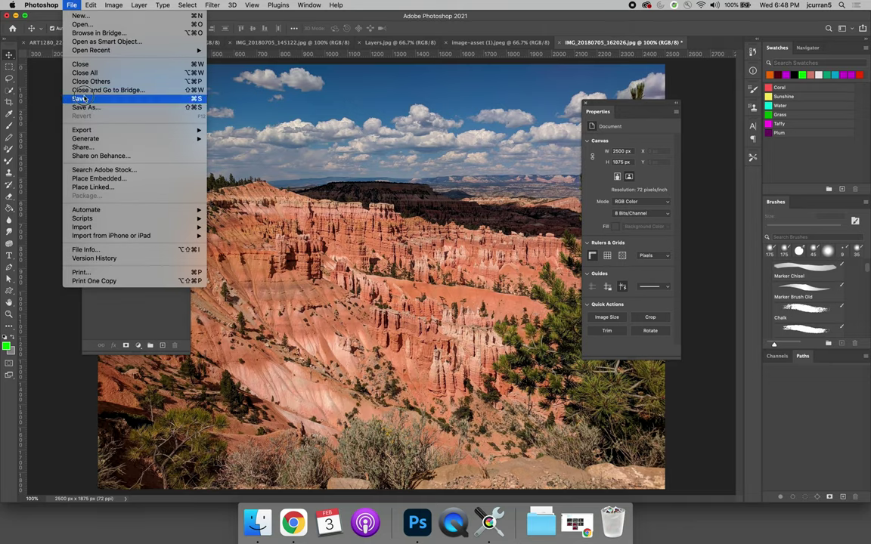
pyautogui.click(83, 98)
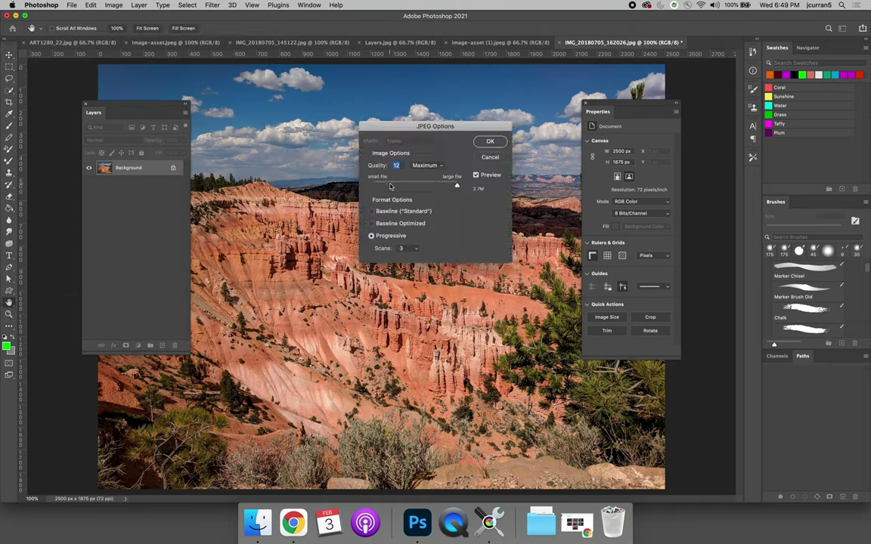
pyautogui.click(490, 141)
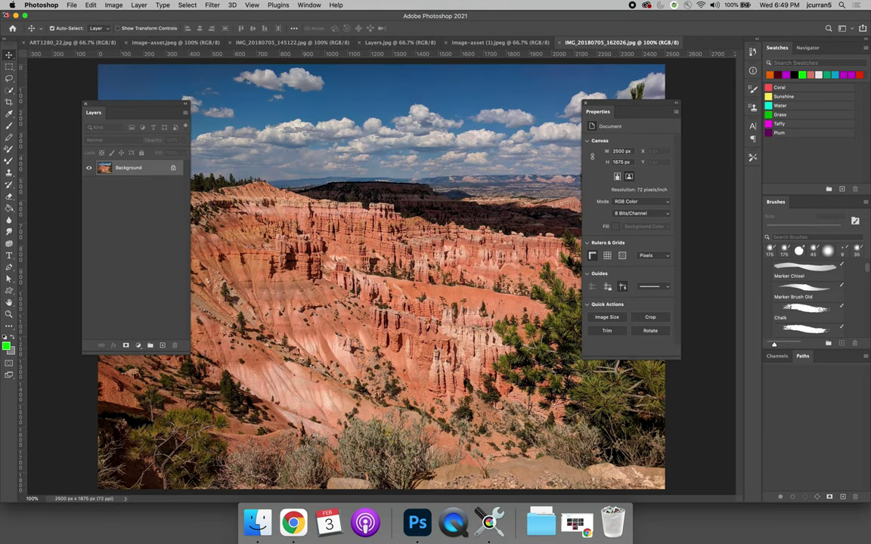
pyautogui.press('super+h')
# - Drag-select the six Layers-folder images and open them with Adobe Photoshop 2021 again
pyautogui.moveTo(559, 151); pyautogui.dragTo(305, 94)
pyautogui.rightClick(339, 104)
pyautogui.moveTo(405, 128)
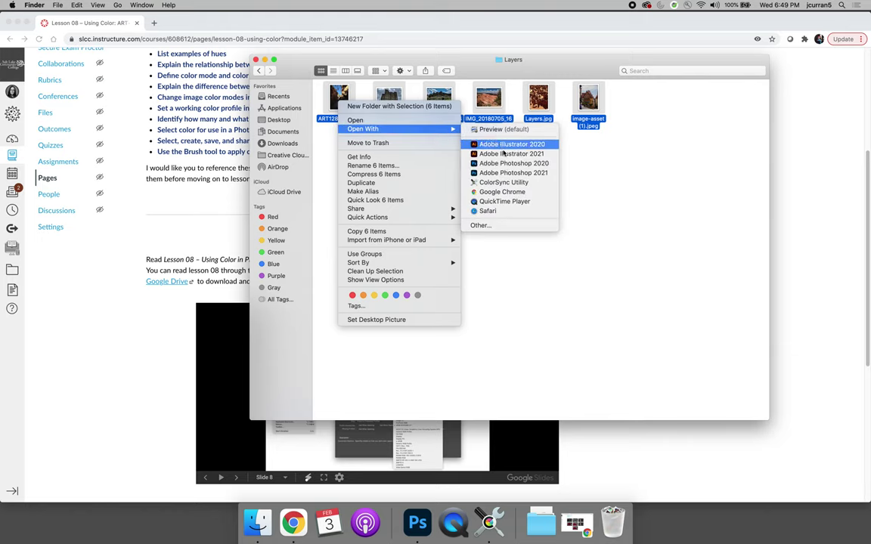
pyautogui.click(508, 173)
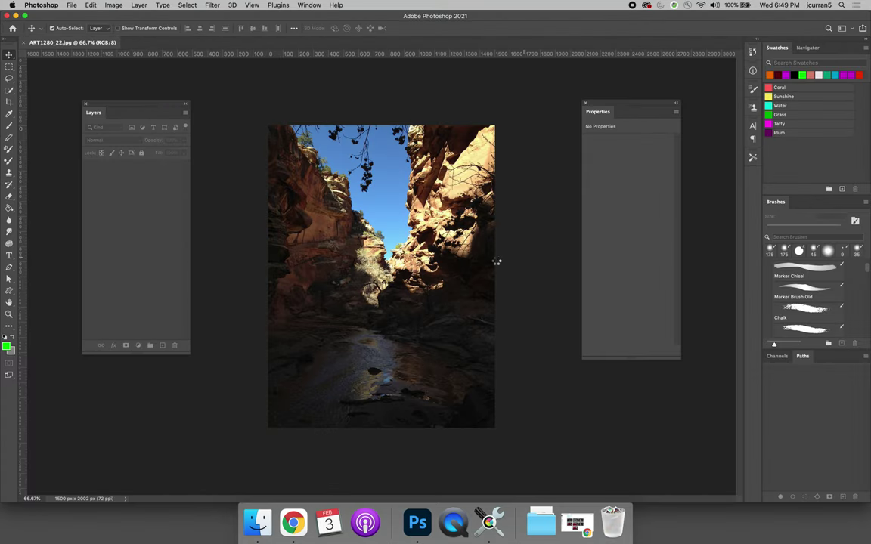